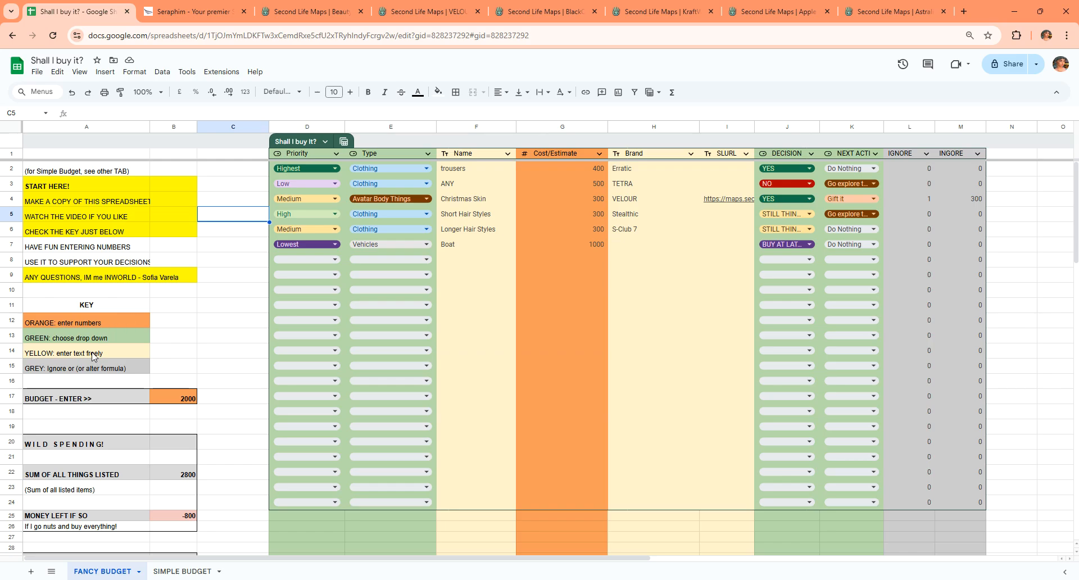
# Rename the first item in the Name column from trousers to jeans.
pyautogui.click(478, 174)
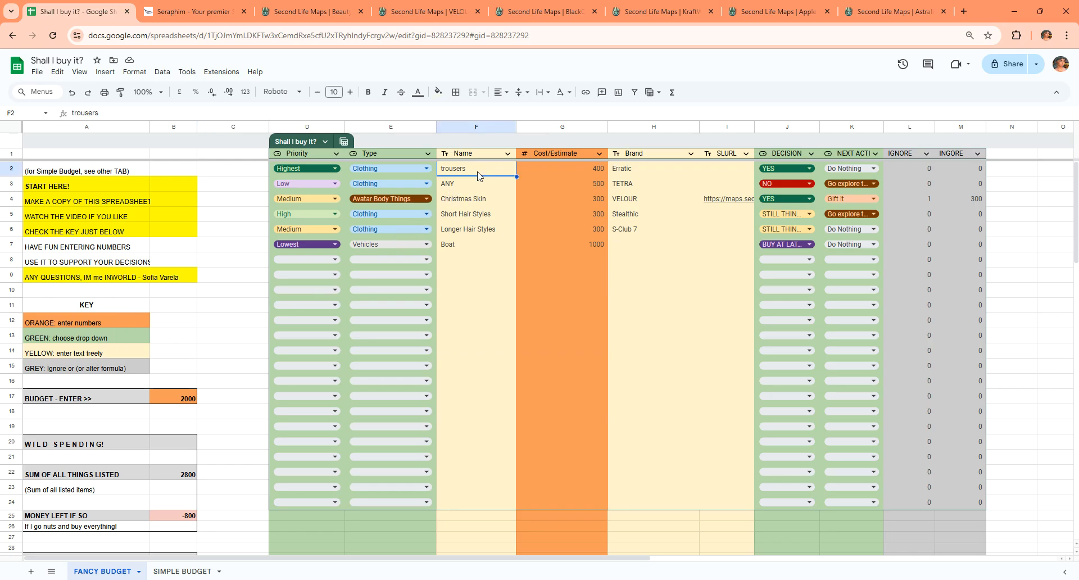
pyautogui.click(480, 185)
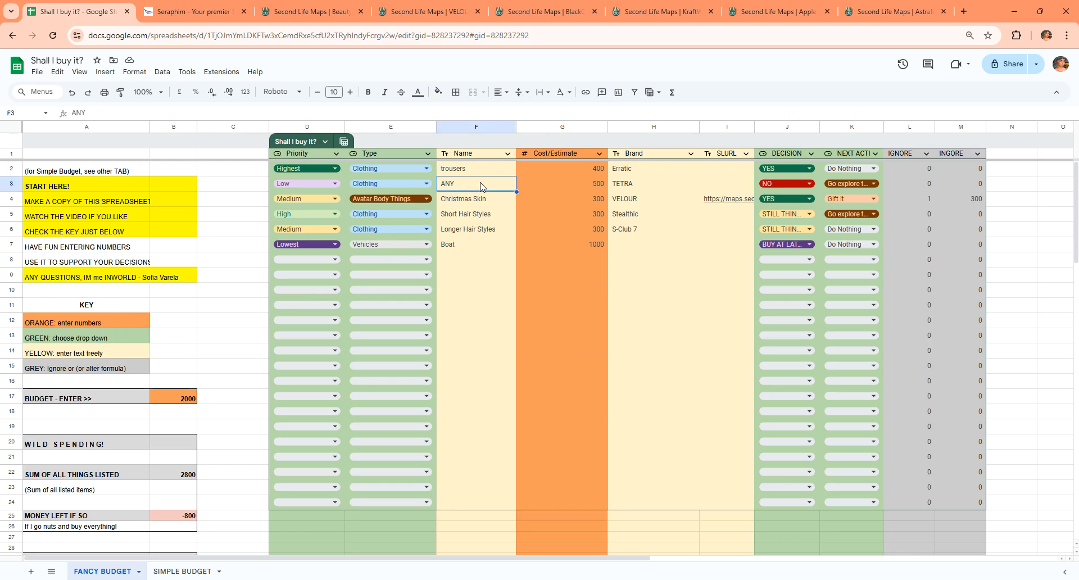
pyautogui.doubleClick(466, 167)
pyautogui.doubleClick(465, 166)
pyautogui.write('oa')
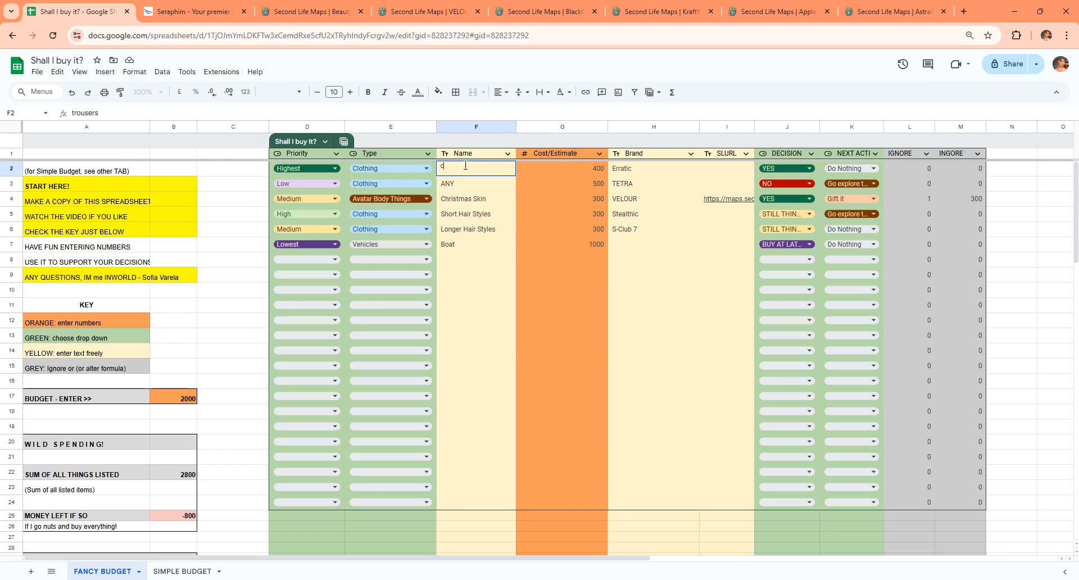
pyautogui.press('BackSpace')
pyautogui.press('BackSpace')
pyautogui.write('pants')
pyautogui.press('Return')
pyautogui.click(465, 169)
pyautogui.write('jeans')
pyautogui.press('Return')
# Rename the Christmas Skin item as rudolf skin.
pyautogui.press('Down')
pyautogui.press('Up')
pyautogui.press('Down')
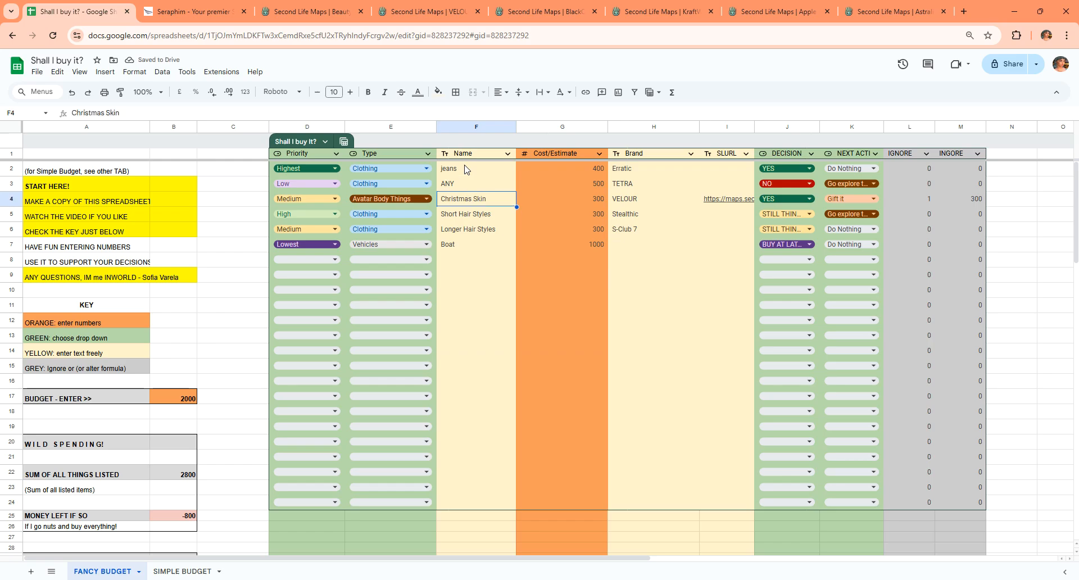
pyautogui.press('Up')
pyautogui.press('Down')
pyautogui.write('ri')
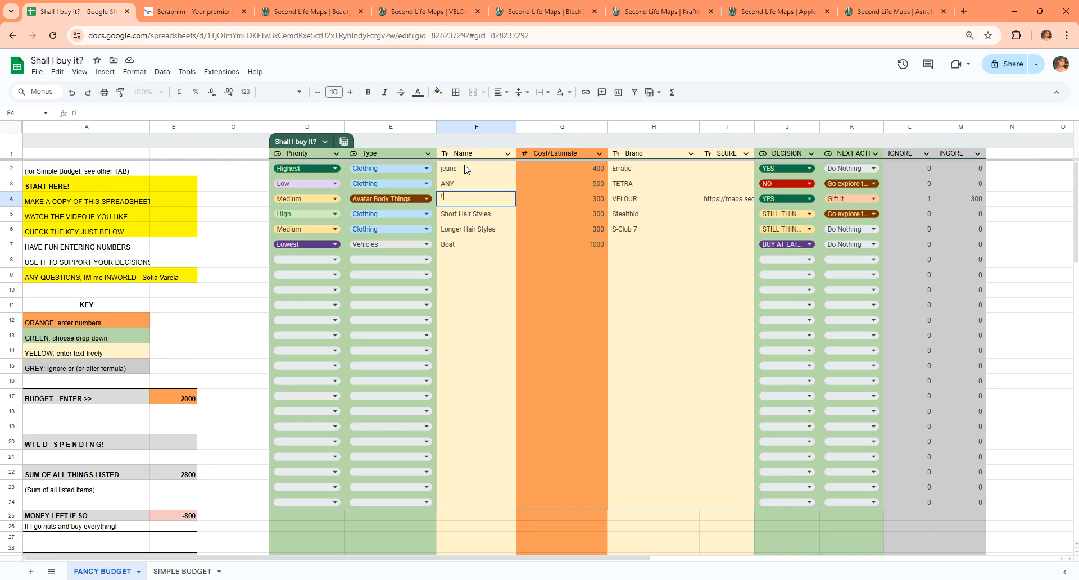
pyautogui.press('BackSpace')
pyautogui.press('BackSpace')
pyautogui.write('udolf skin')
pyautogui.press('Return')
# Move across the rudolf skin row to inspect its Name, Cost/Estimate, Brand and SLURL cells.
pyautogui.press('Up')
pyautogui.press('Right')
pyautogui.press('Right')
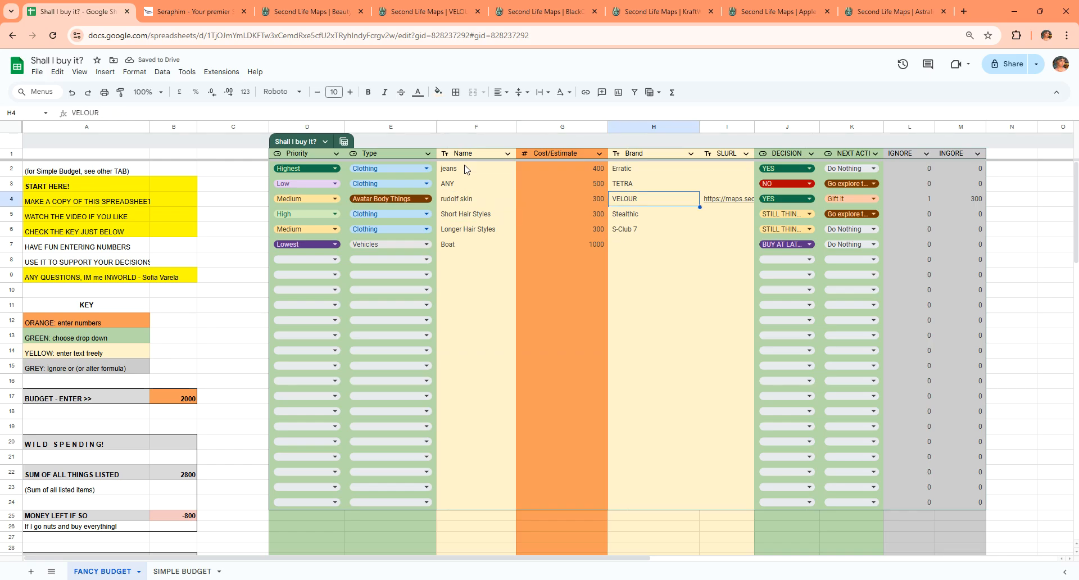
pyautogui.press('Left')
pyautogui.press('Left')
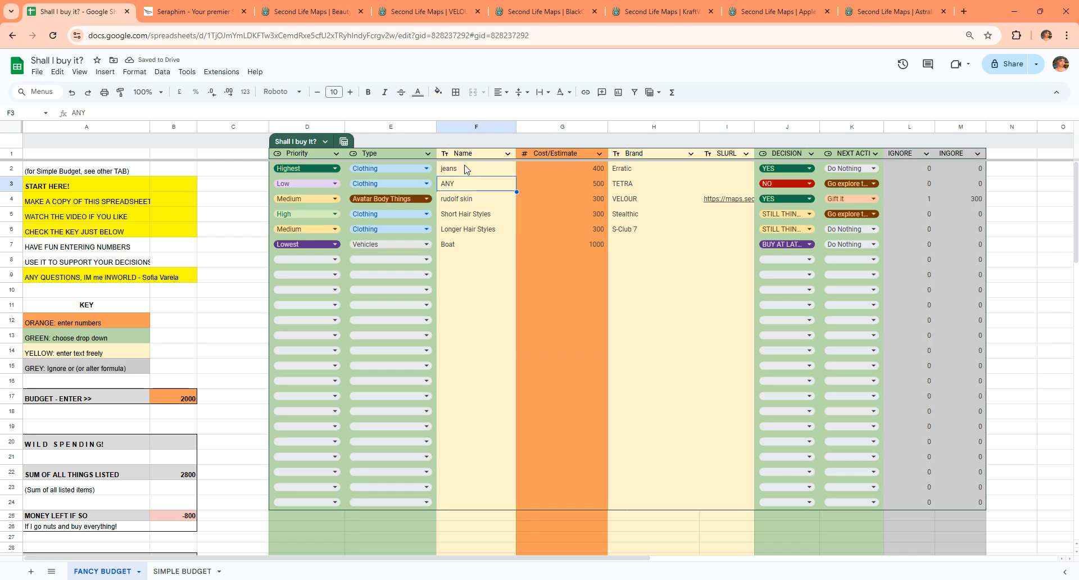
pyautogui.press('Right')
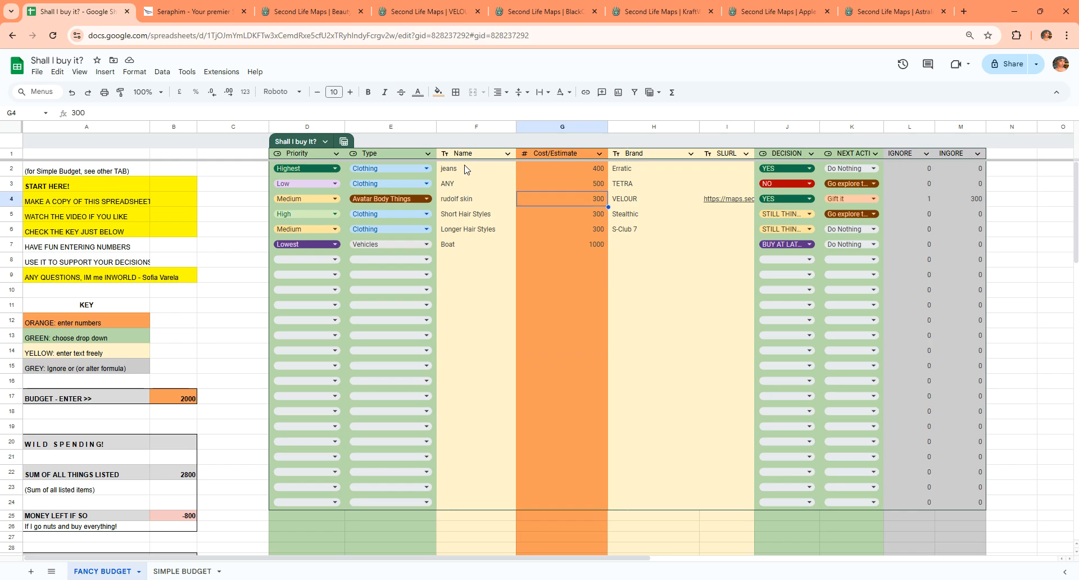
pyautogui.press('Right')
pyautogui.press('Left')
pyautogui.press('Right')
# Change the rudolf skin item's brand to Velour.
pyautogui.press('Right')
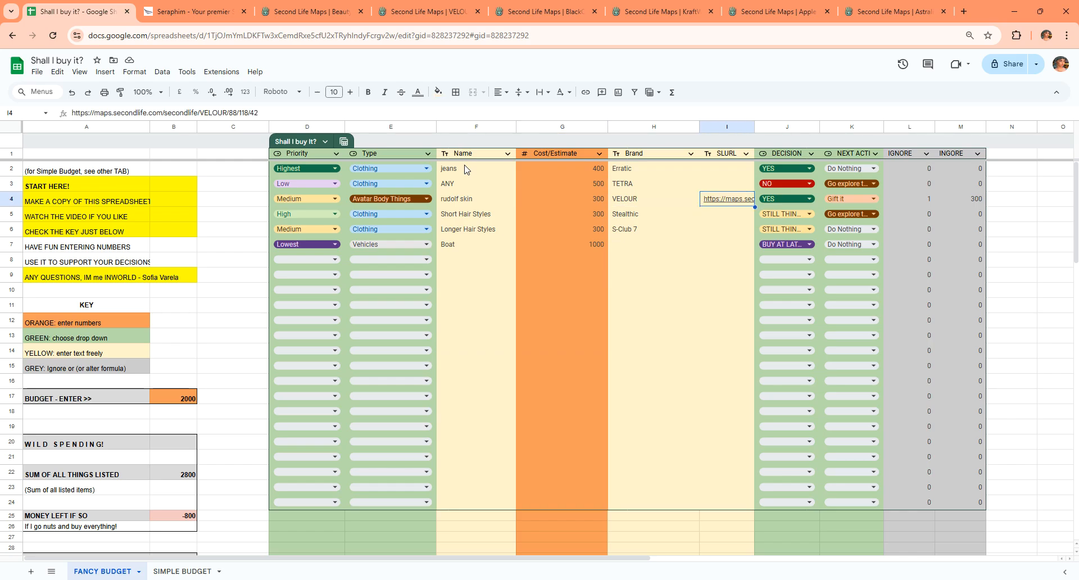
pyautogui.press('Left')
pyautogui.press('Right')
pyautogui.press('Left')
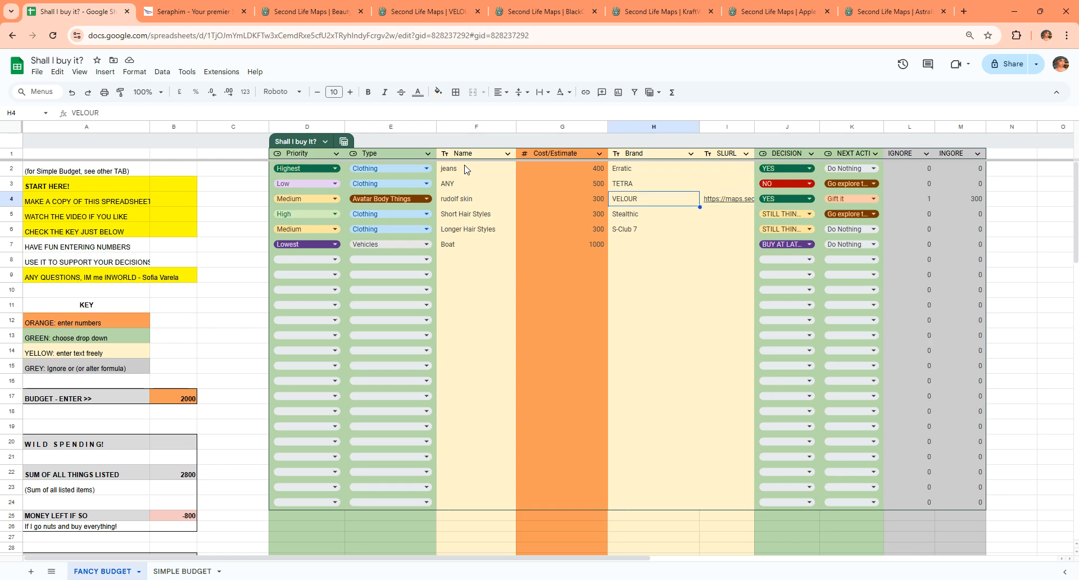
pyautogui.write('Velour')
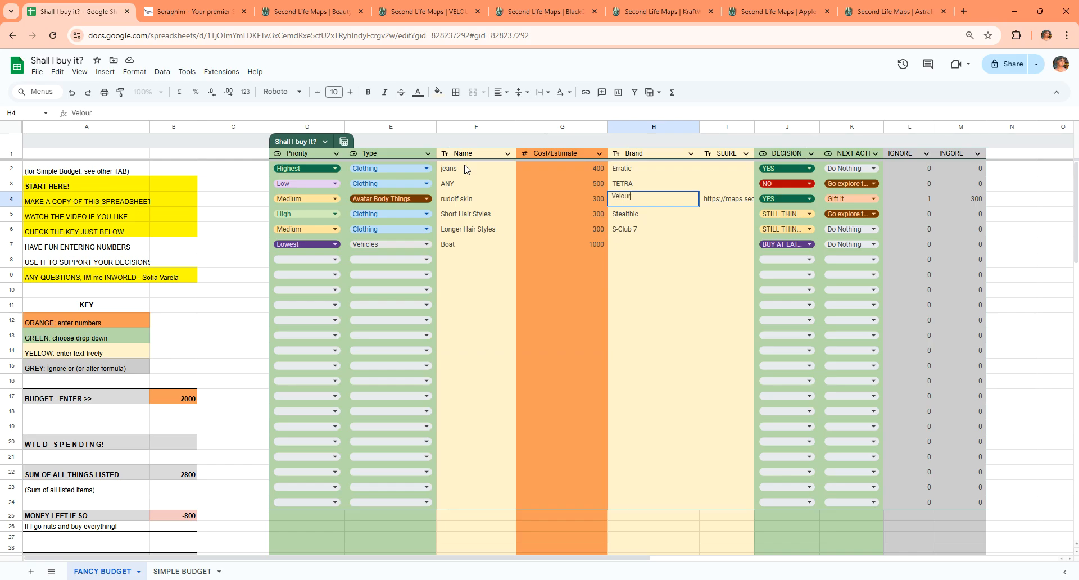
pyautogui.press('Return')
pyautogui.press('Up')
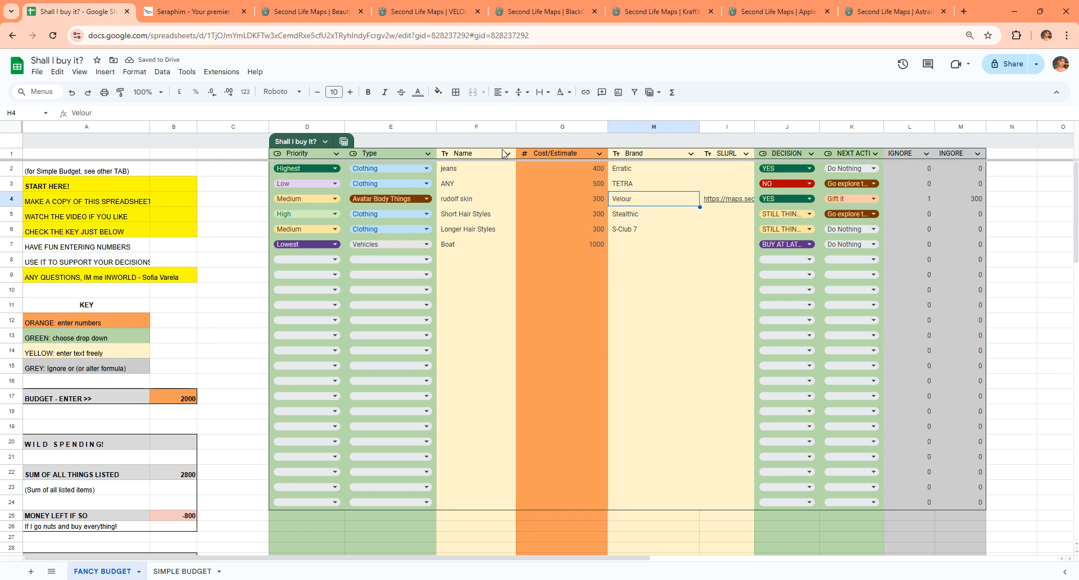
# Inspect the IGNORE column formula and open the Priority column's drop-down validation rules.
pyautogui.moveTo(740, 198)
pyautogui.click(905, 167)
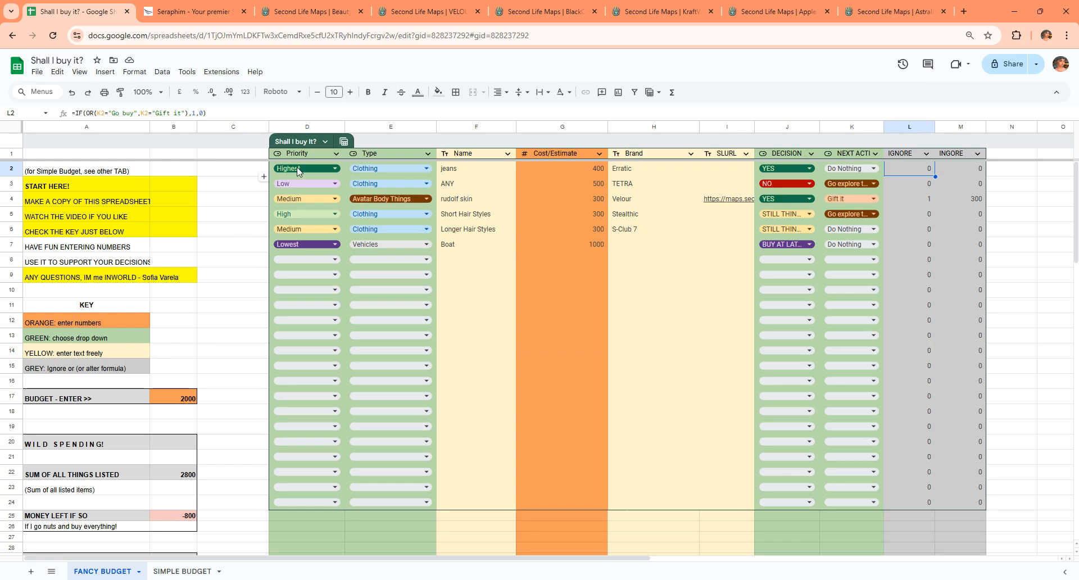
pyautogui.click(335, 154)
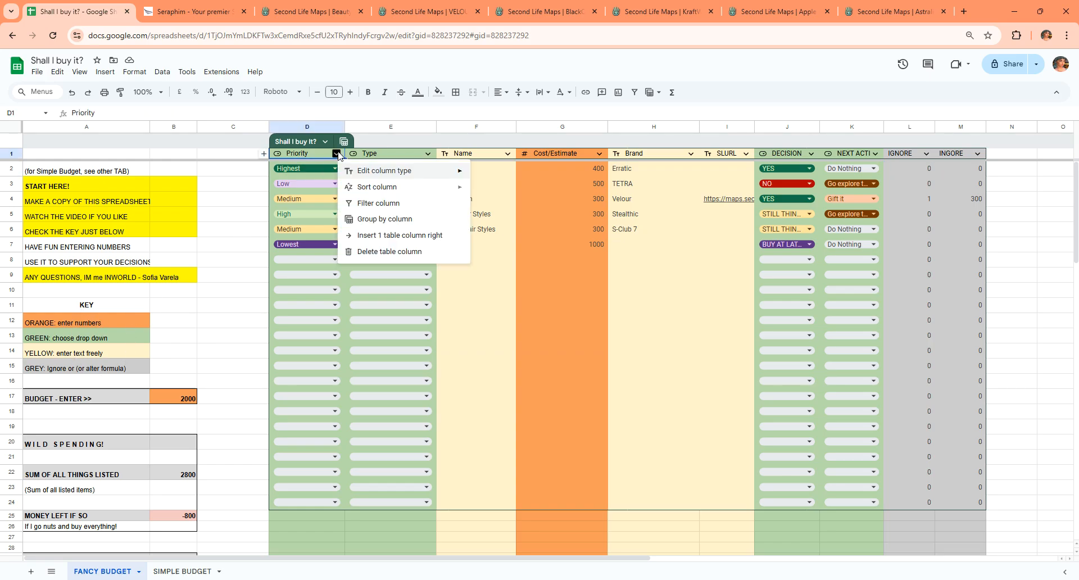
pyautogui.moveTo(389, 176)
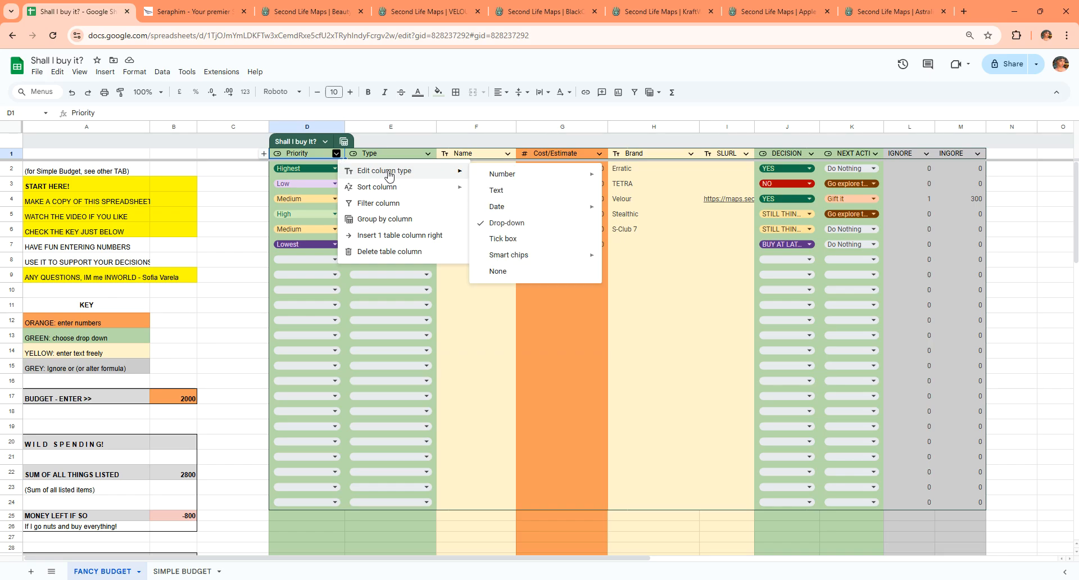
pyautogui.click(336, 154)
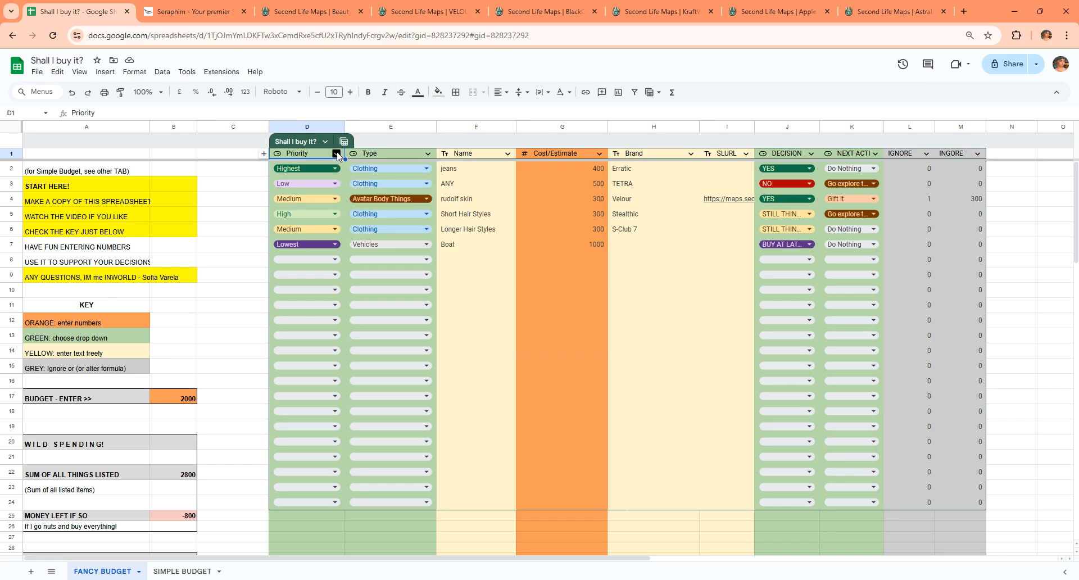
pyautogui.click(336, 154)
pyautogui.moveTo(363, 175)
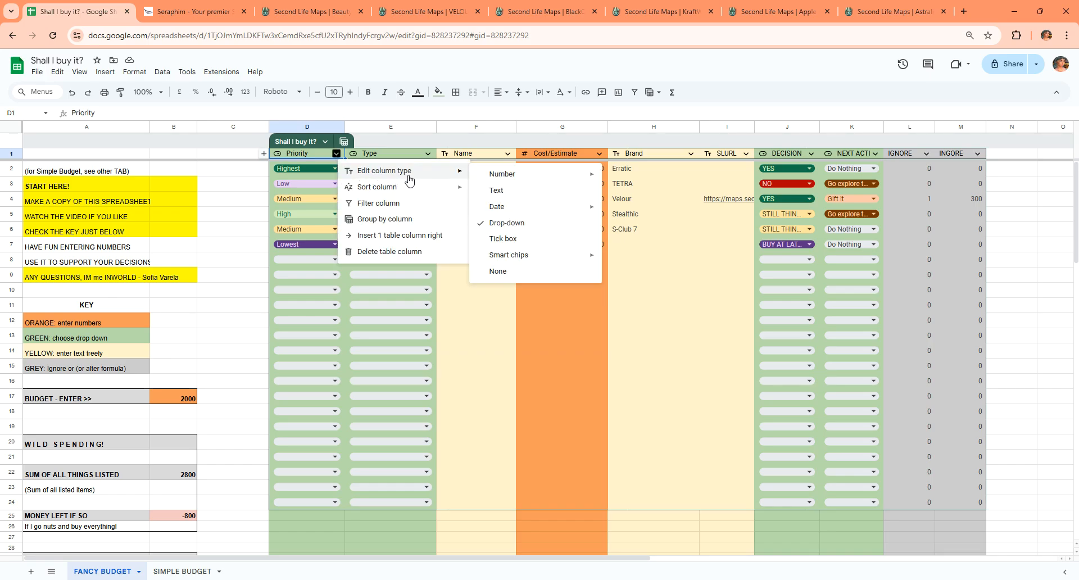
pyautogui.moveTo(498, 212)
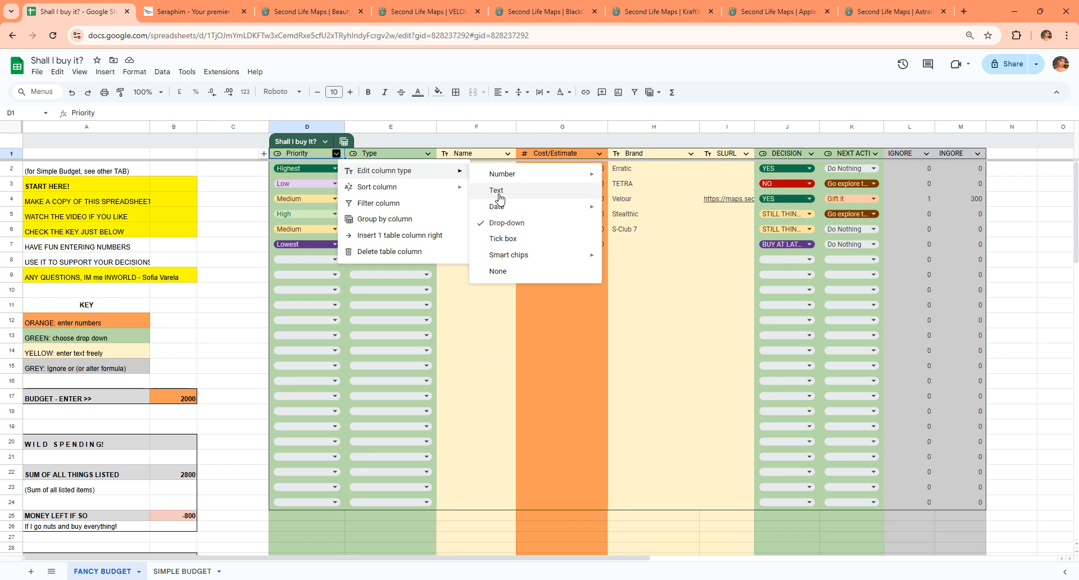
pyautogui.click(495, 223)
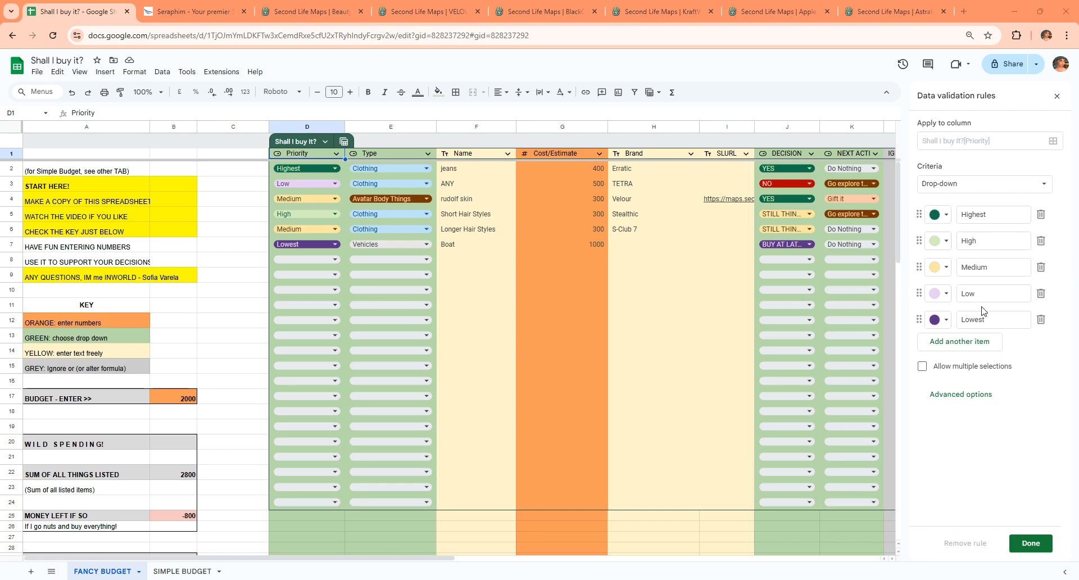
# Examine the colour options for the Highest priority and the table's options.
pyautogui.click(935, 221)
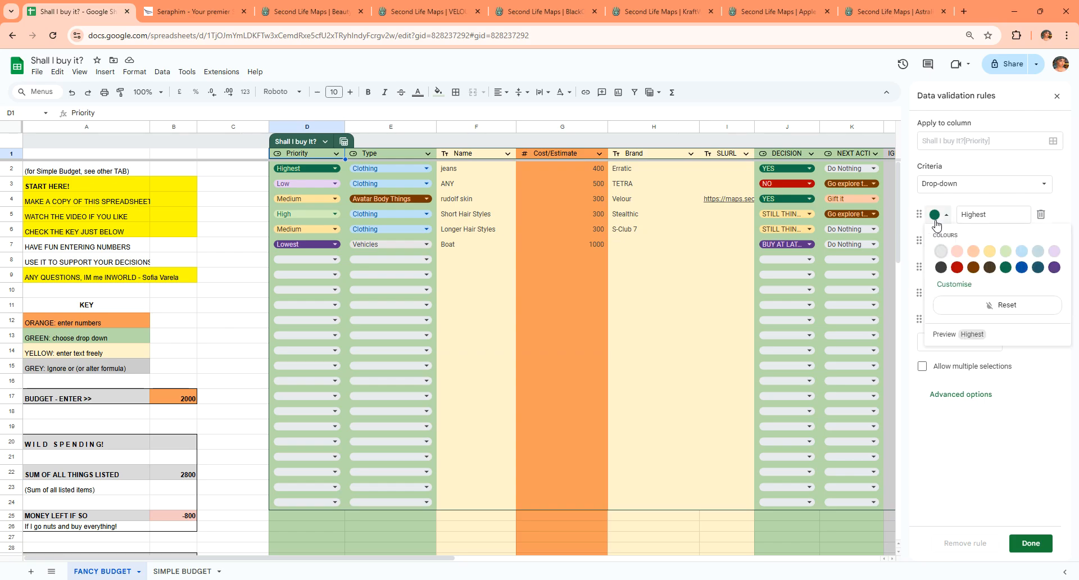
pyautogui.click(946, 220)
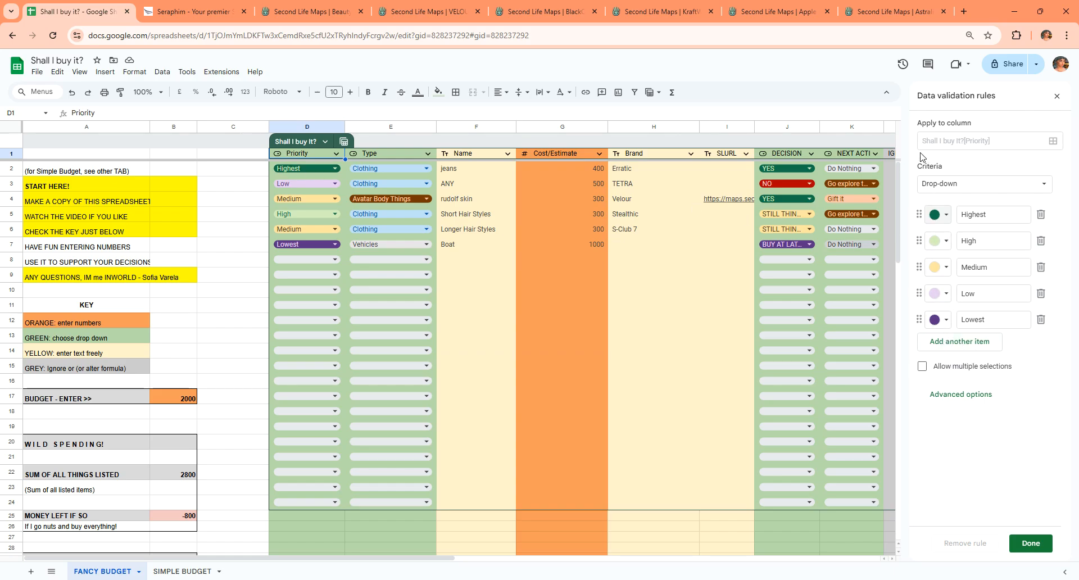
pyautogui.click(325, 145)
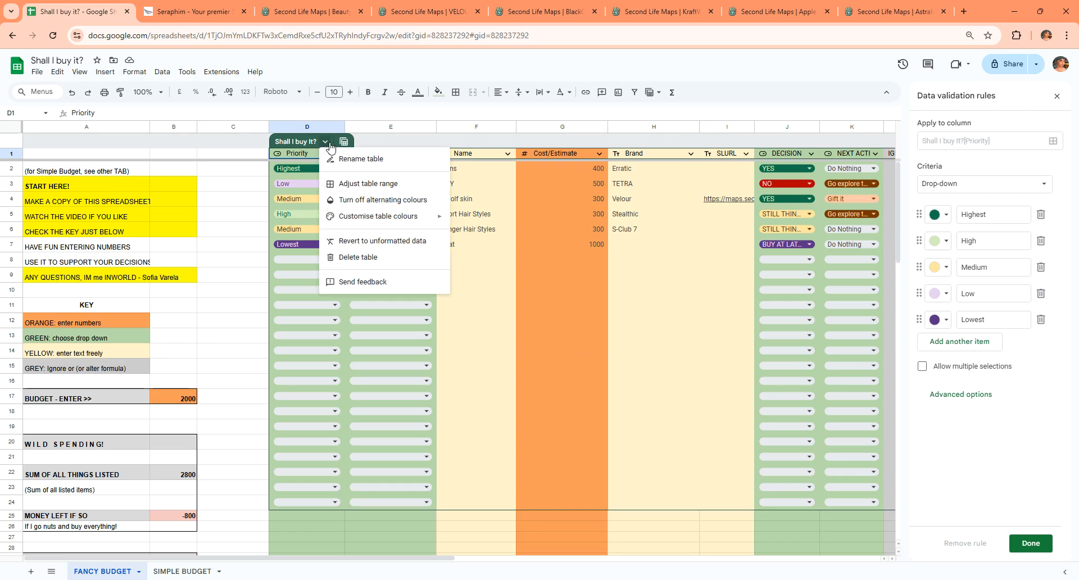
pyautogui.click(325, 144)
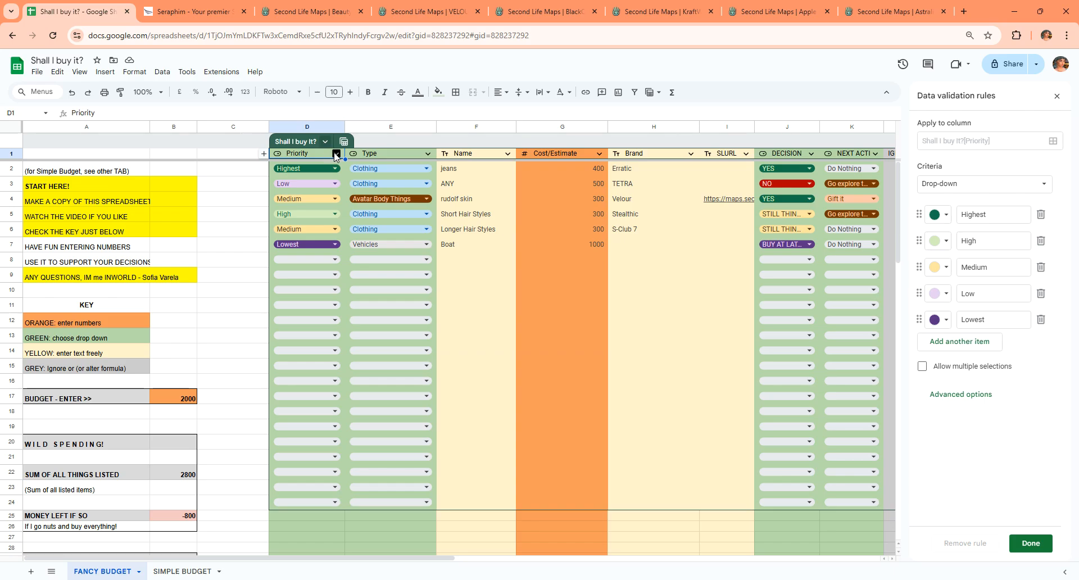
# Review the column types of the Type, Name and Cost/Estimate columns, then close the validation rules.
pyautogui.click(335, 154)
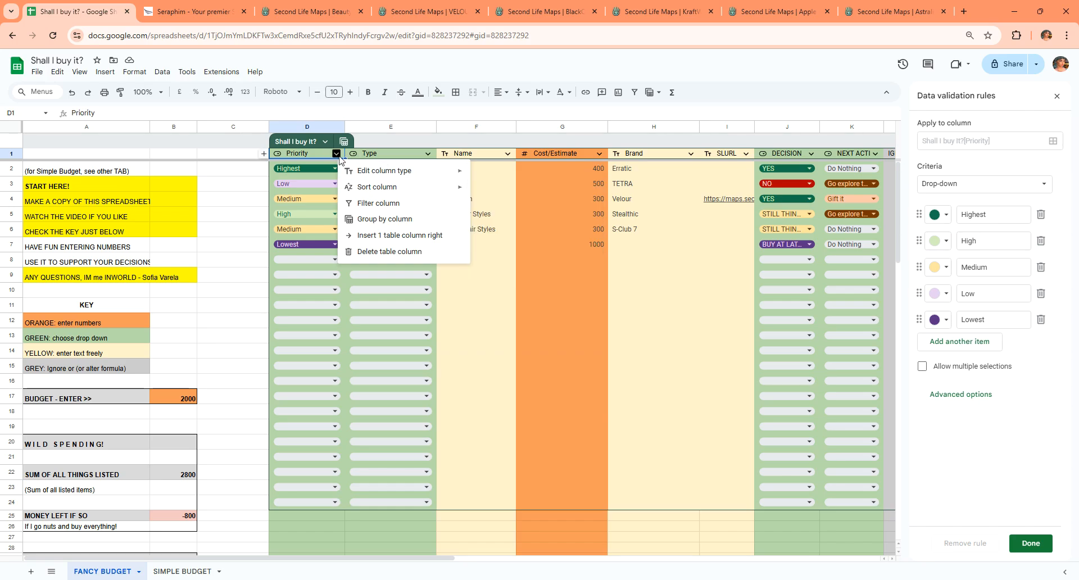
pyautogui.click(427, 153)
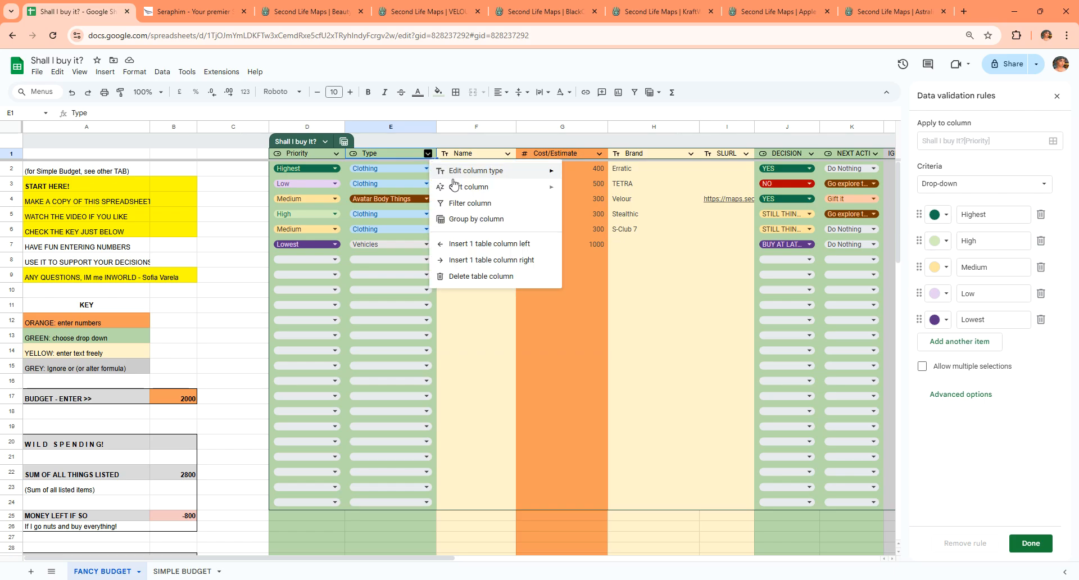
pyautogui.moveTo(554, 178)
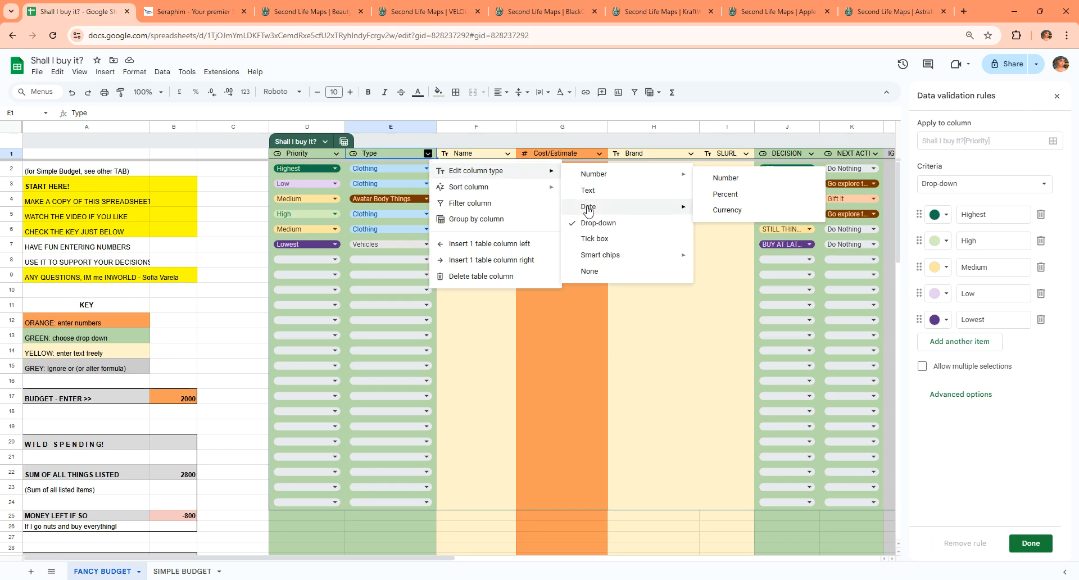
pyautogui.click(488, 155)
pyautogui.click(507, 154)
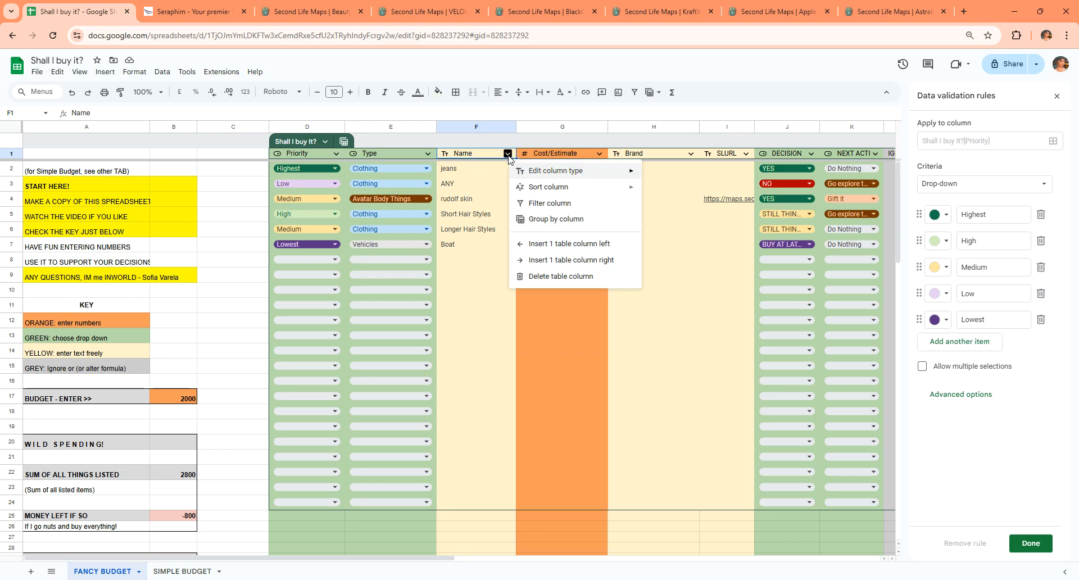
pyautogui.moveTo(564, 175)
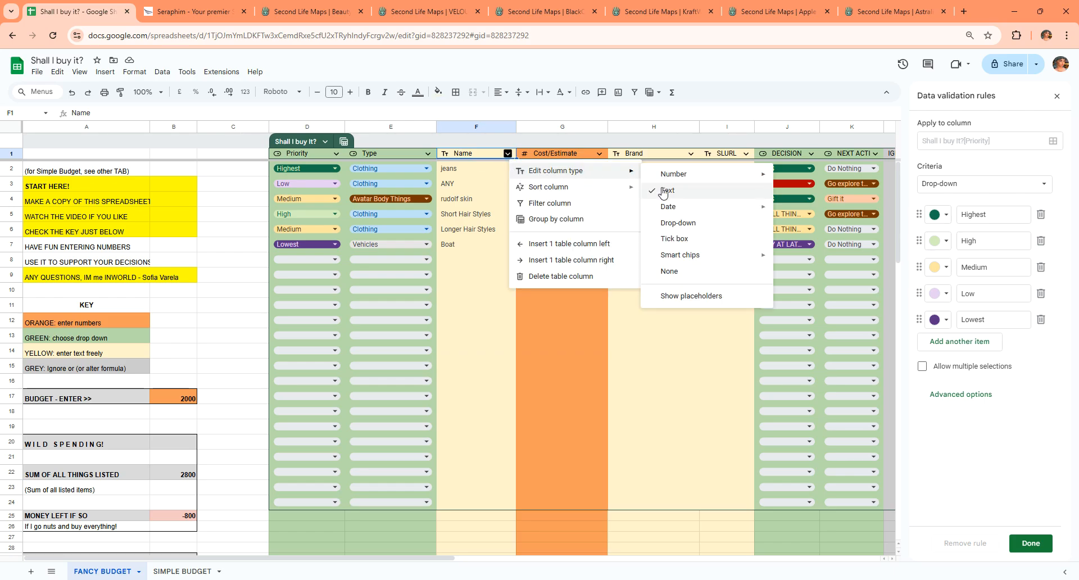
pyautogui.click(495, 158)
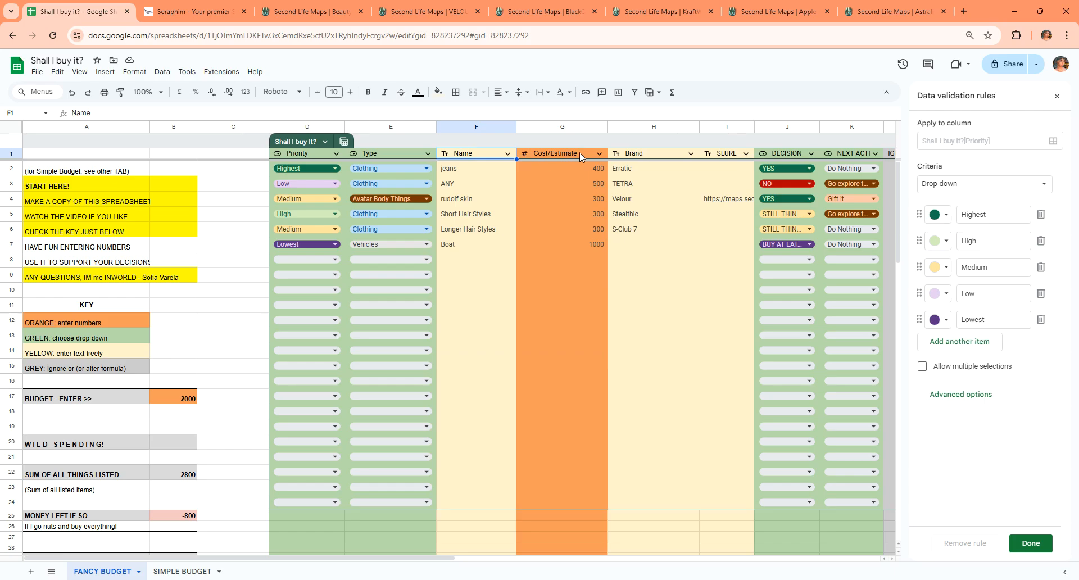
pyautogui.click(599, 153)
pyautogui.moveTo(624, 174)
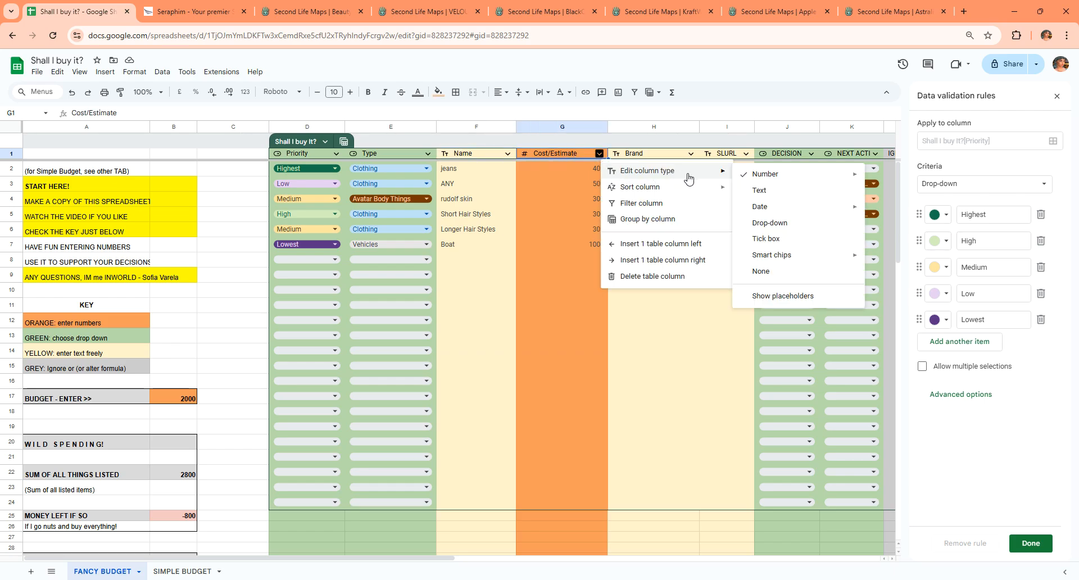
pyautogui.moveTo(744, 179)
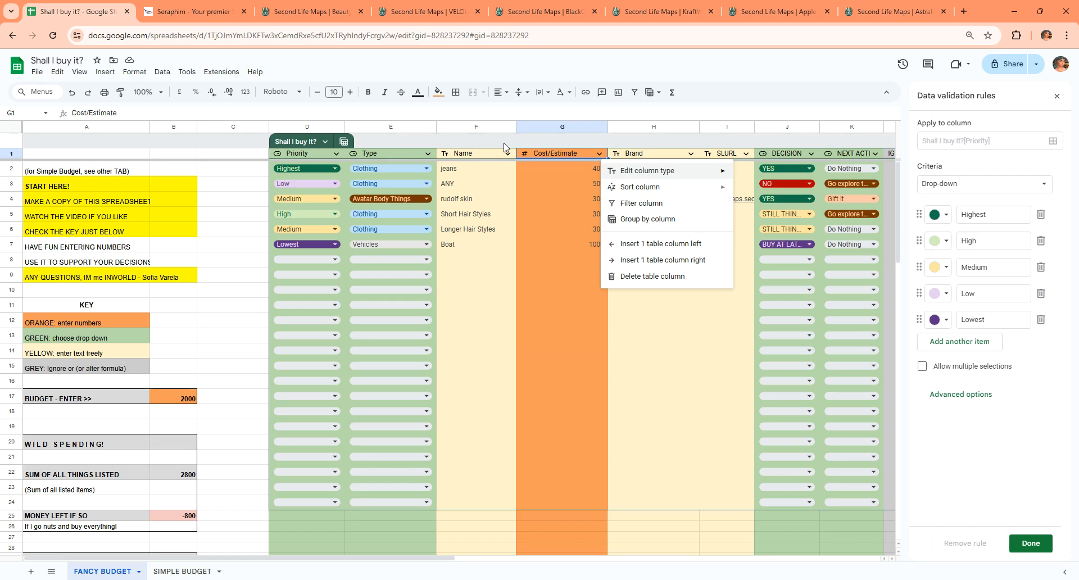
pyautogui.click(622, 142)
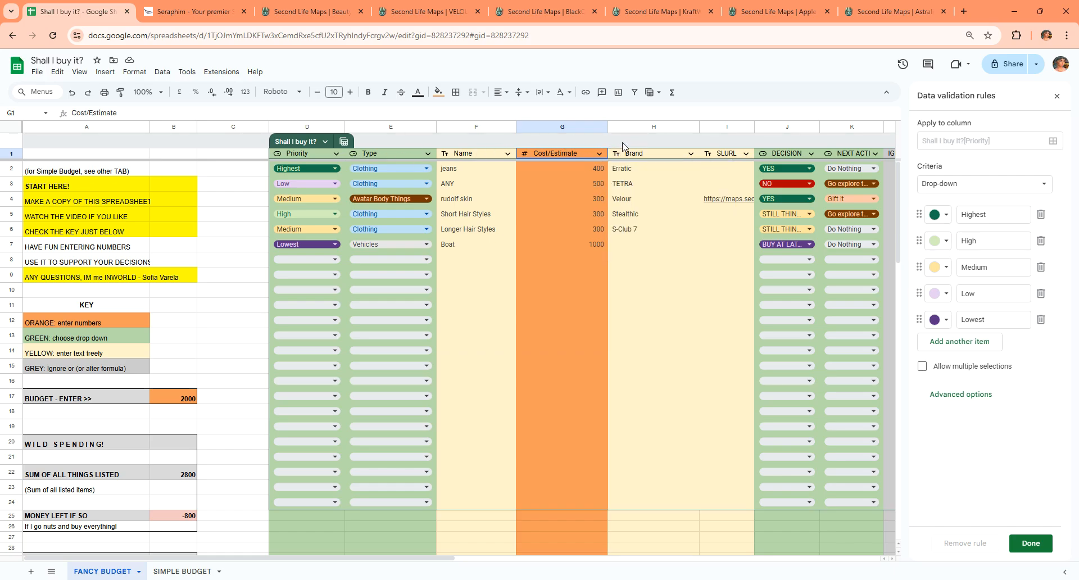
pyautogui.click(1056, 96)
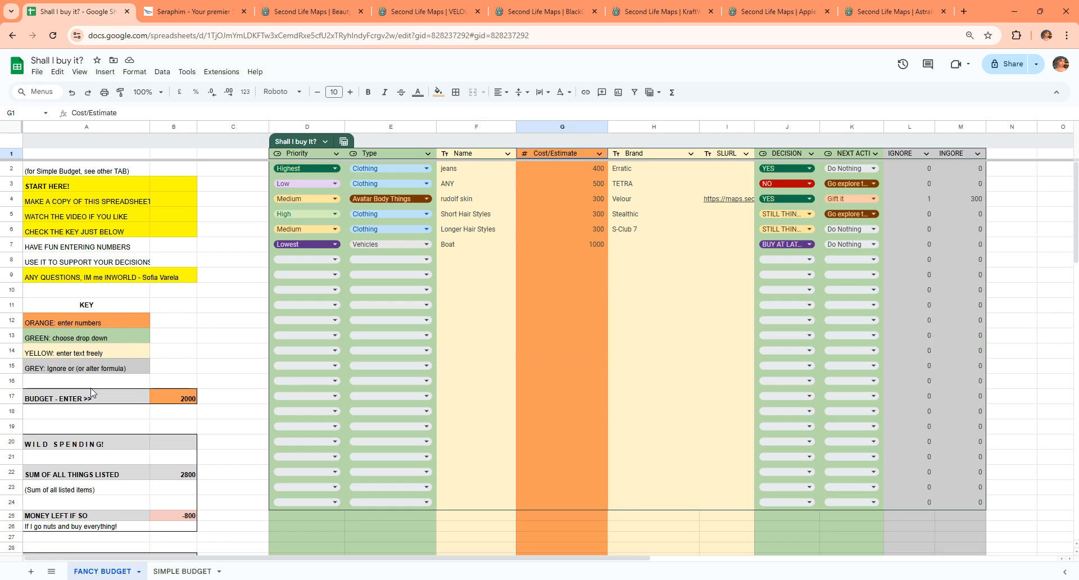
# Try budget amounts of 1000 and 3000, then set the budget back to 2000.
pyautogui.scroll(-1, 93, 393)
pyautogui.scroll(1, 158, 343)
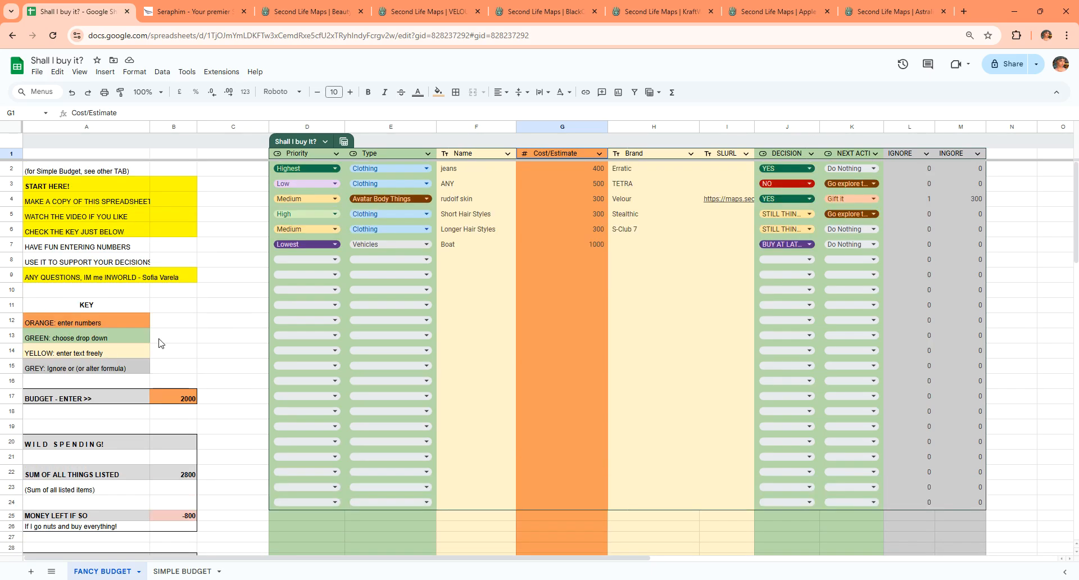
pyautogui.click(181, 399)
pyautogui.doubleClick(187, 399)
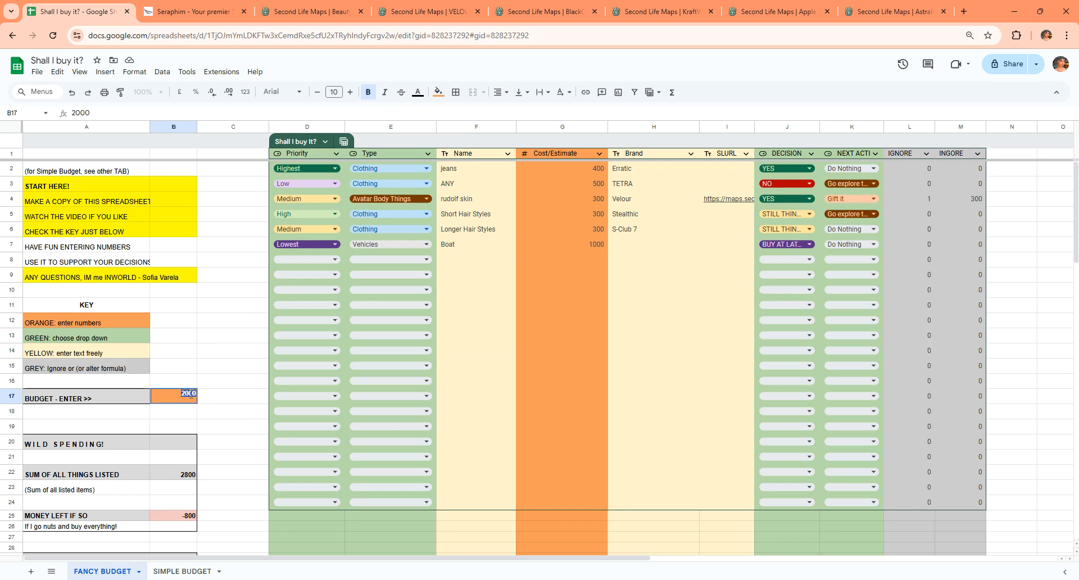
pyautogui.write('100')
pyautogui.write('0')
pyautogui.press('Return')
pyautogui.click(191, 397)
pyautogui.press('BackSpace')
pyautogui.write('3000')
pyautogui.press('Return')
pyautogui.click(191, 396)
pyautogui.write('300020000')
pyautogui.press('Return')
pyautogui.press('Right')
pyautogui.press('Right')
pyautogui.press('Right')
pyautogui.press('Right')
pyautogui.press('Right')
pyautogui.press('Up')
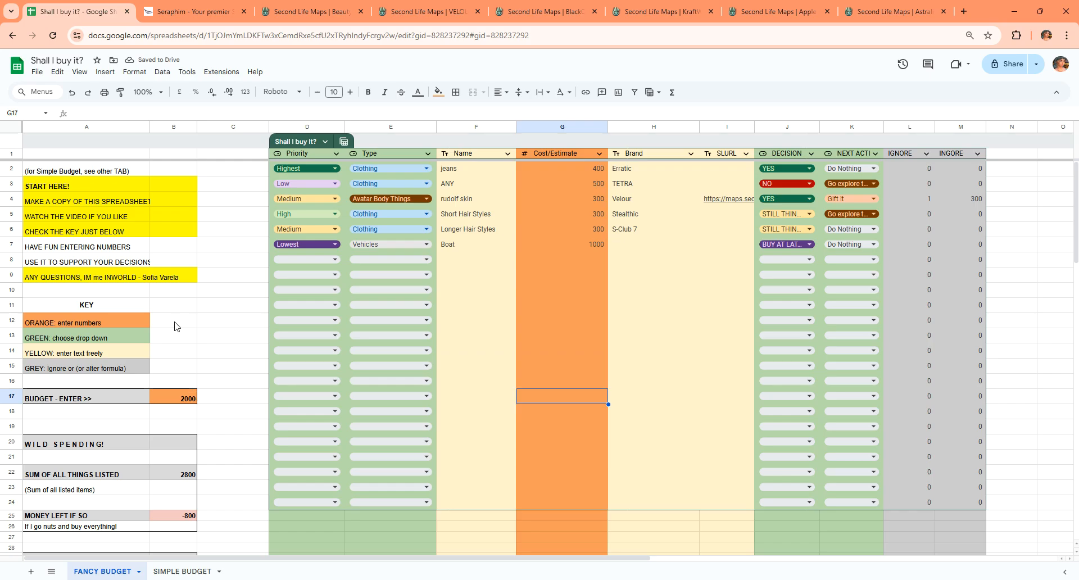
# Review the Type drop-down options, then set the Type of a new item in row 8 to Landscaping.
pyautogui.click(394, 172)
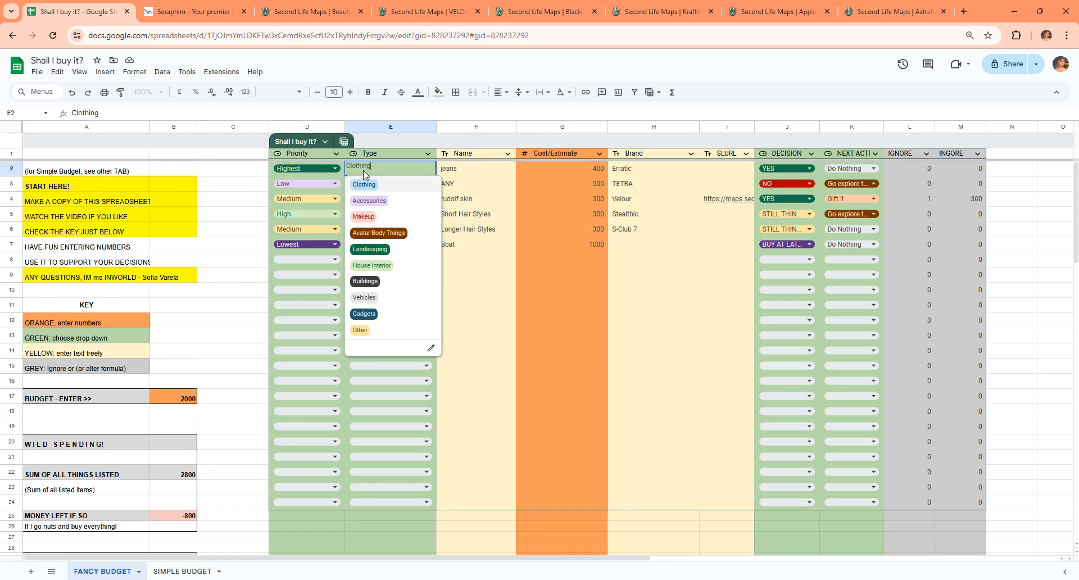
pyautogui.click(398, 152)
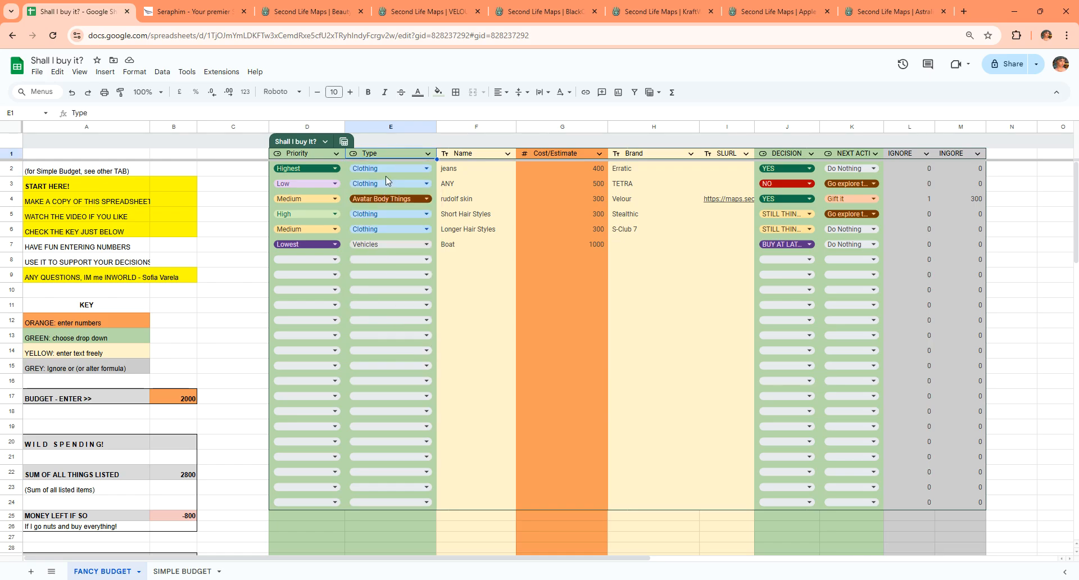
pyautogui.click(378, 259)
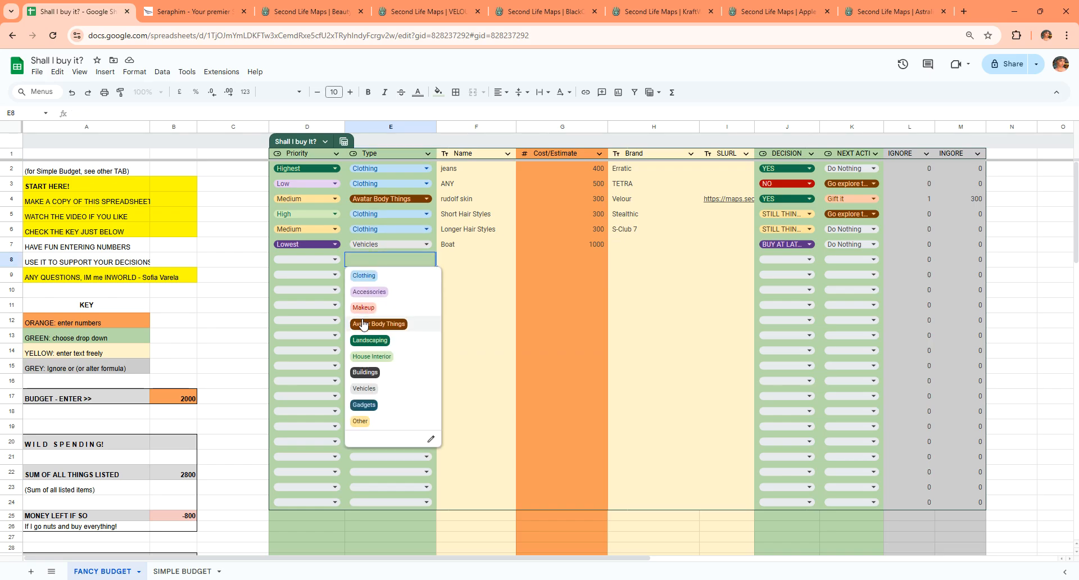
pyautogui.click(367, 341)
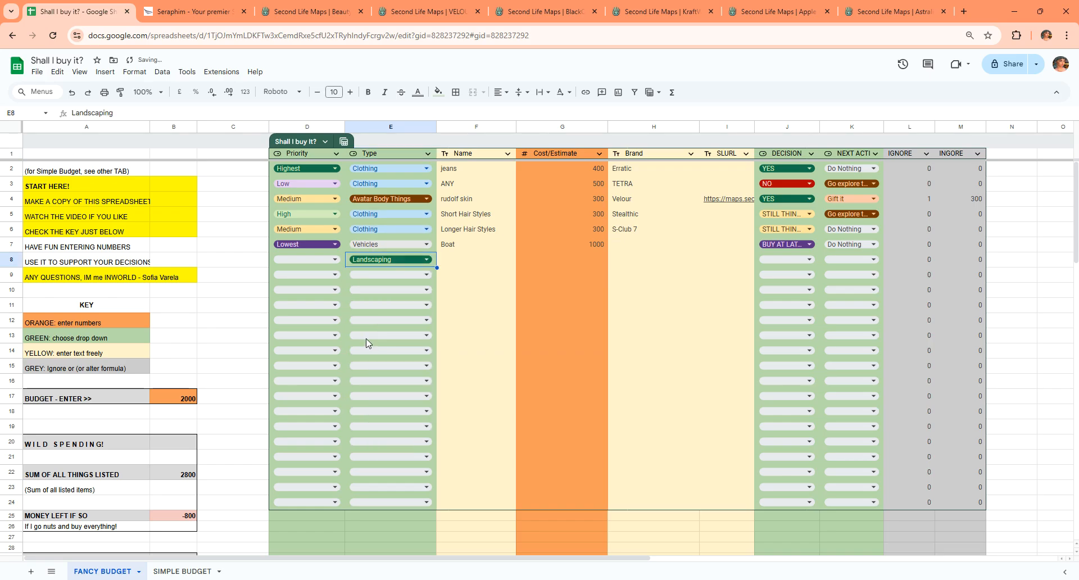
# Enter Bridge as the new item's name in row 8.
pyautogui.click(459, 260)
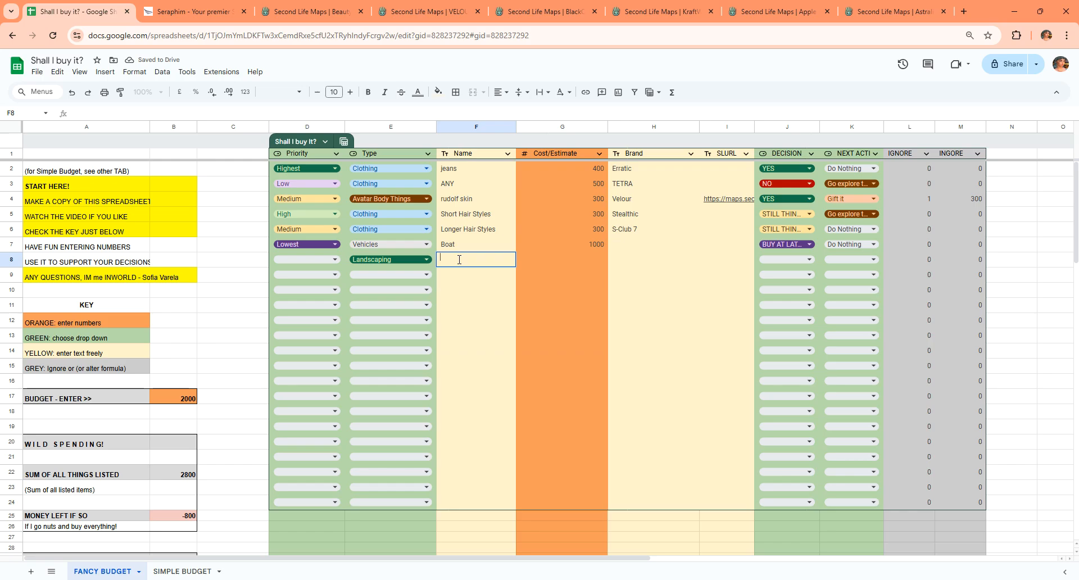
pyautogui.write('Bridge')
pyautogui.press('Return')
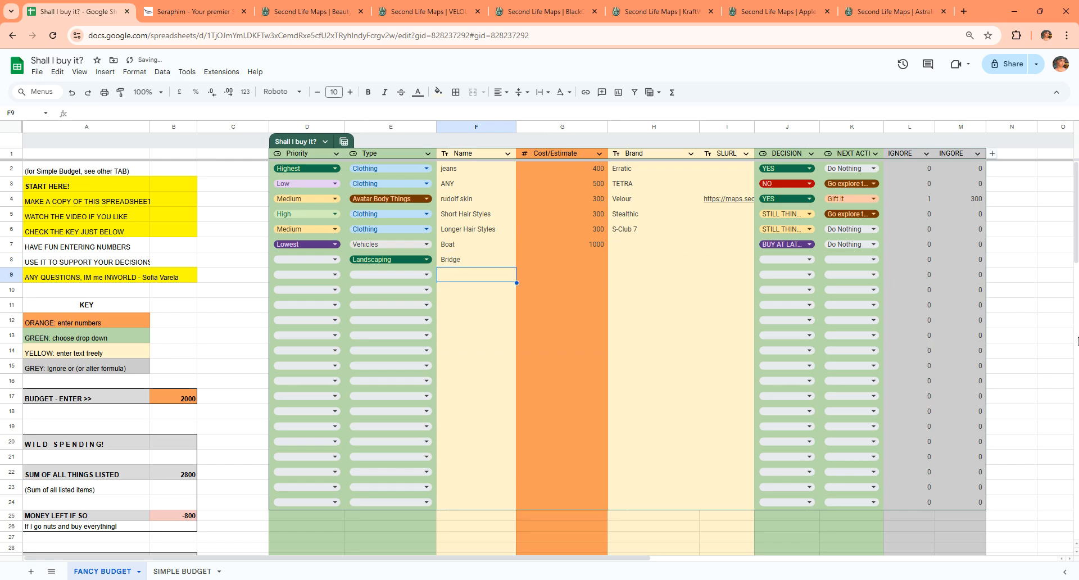